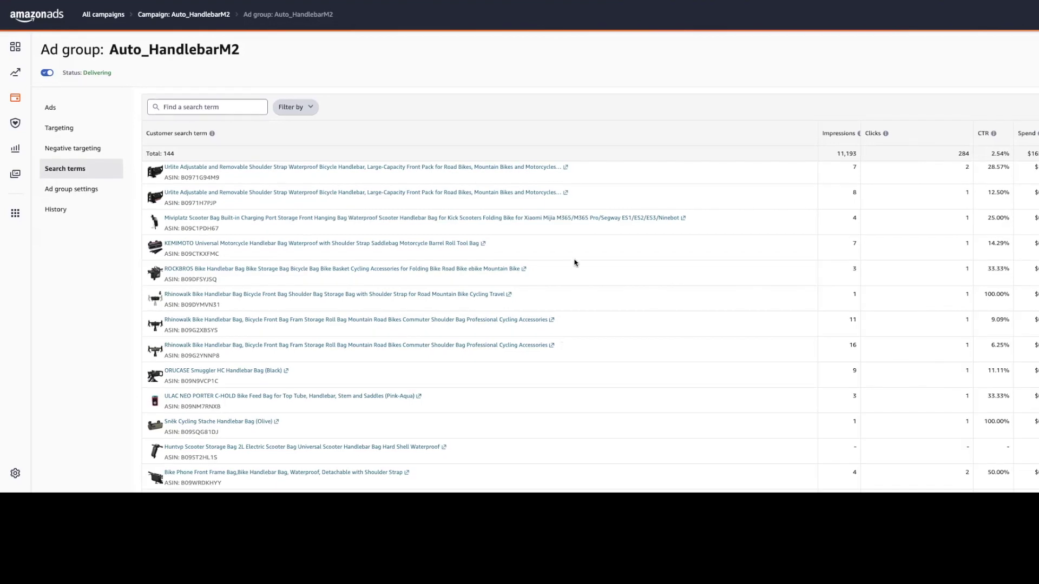
Step: Review the ad group's search terms with their orders and sales, and check the report's date range options without changing them
scroll(377, 174, down, 1)
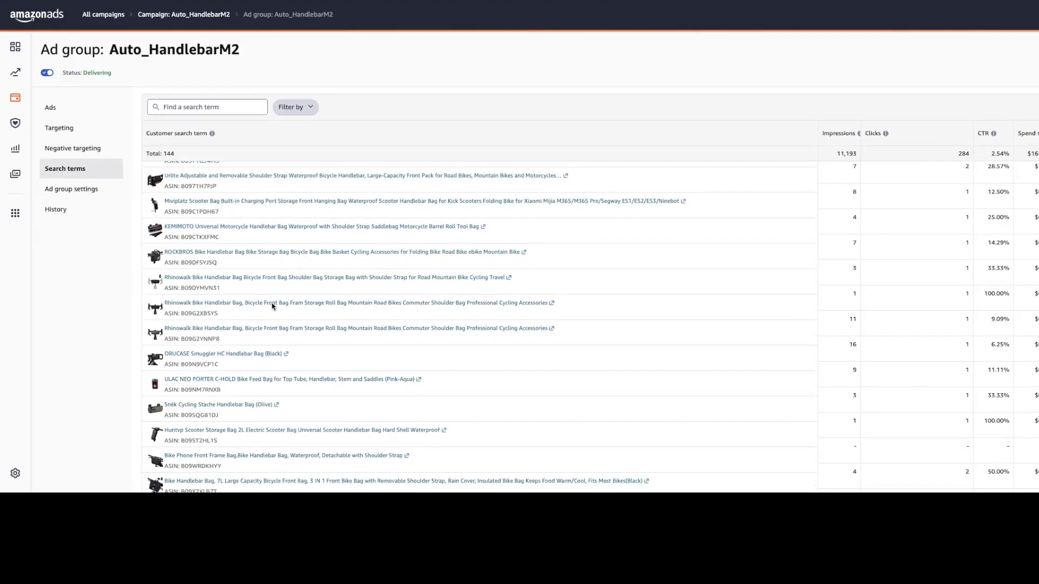
scroll(273, 380, down, 10)
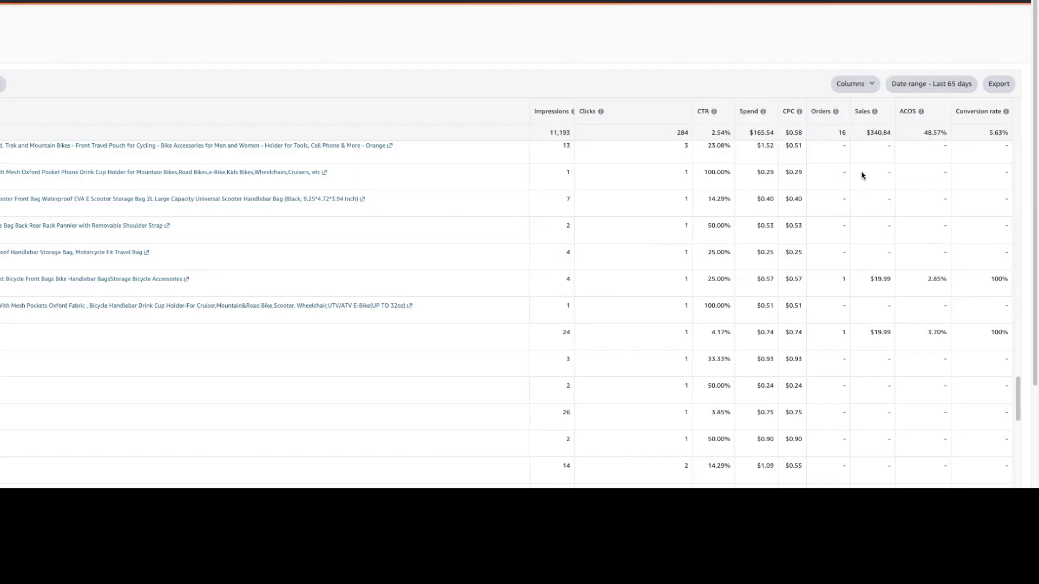
click(939, 86)
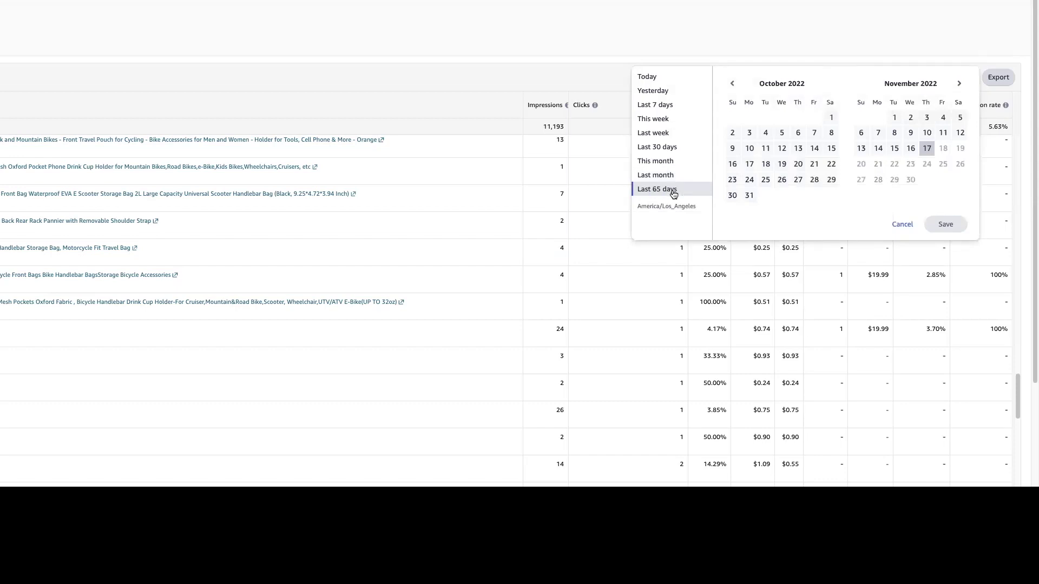
click(732, 84)
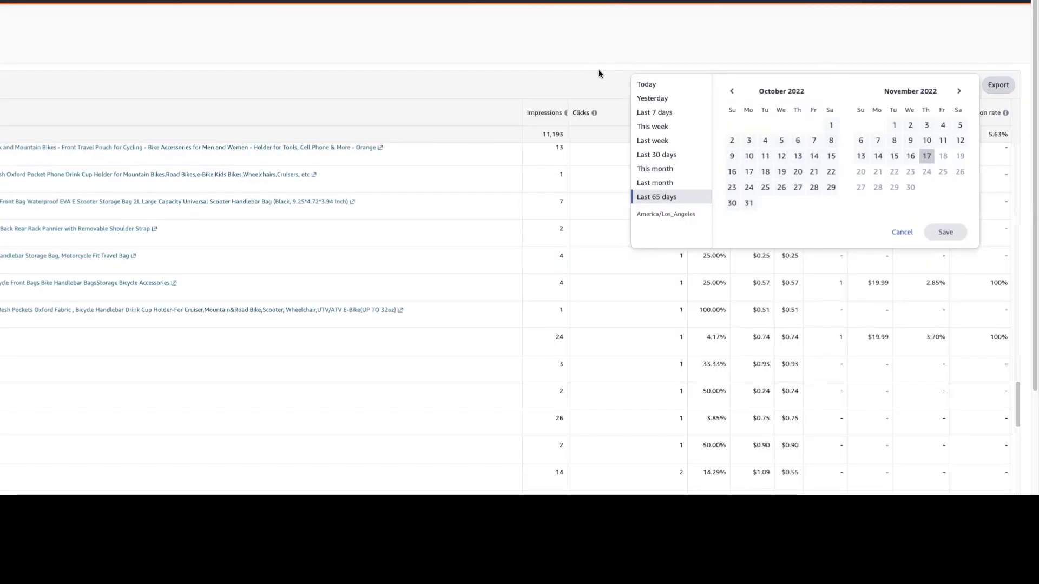
click(598, 73)
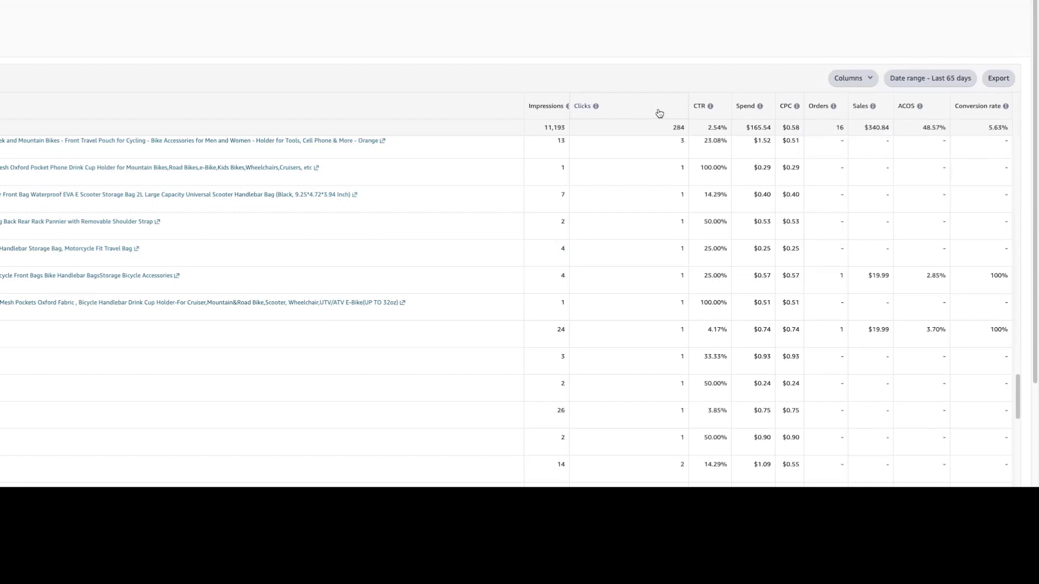
Step: Sort the search terms by clicks from highest to lowest and compare the top terms with the Rhinowalk handlebar bag listing
click(658, 111)
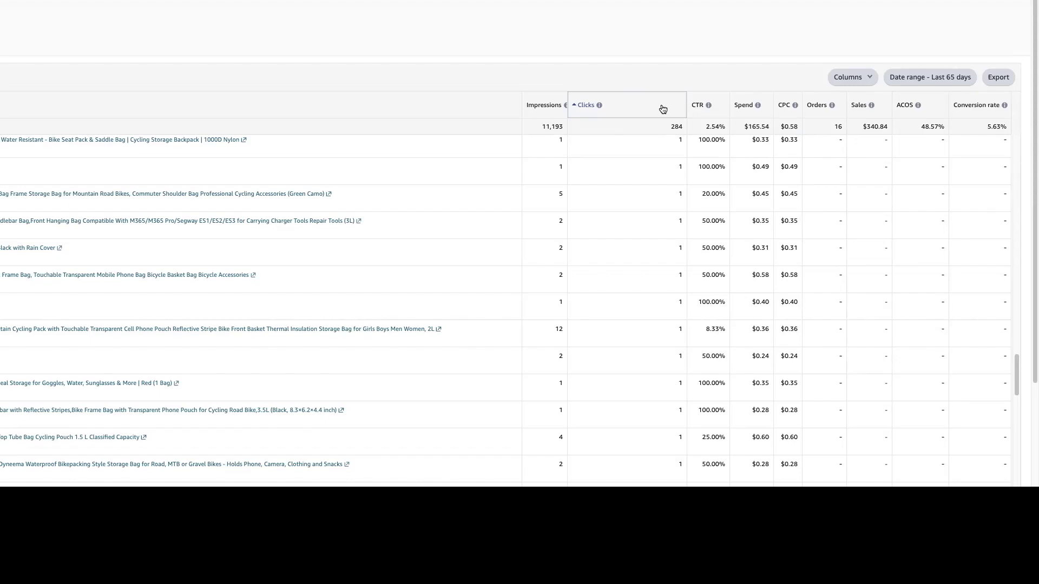
click(663, 110)
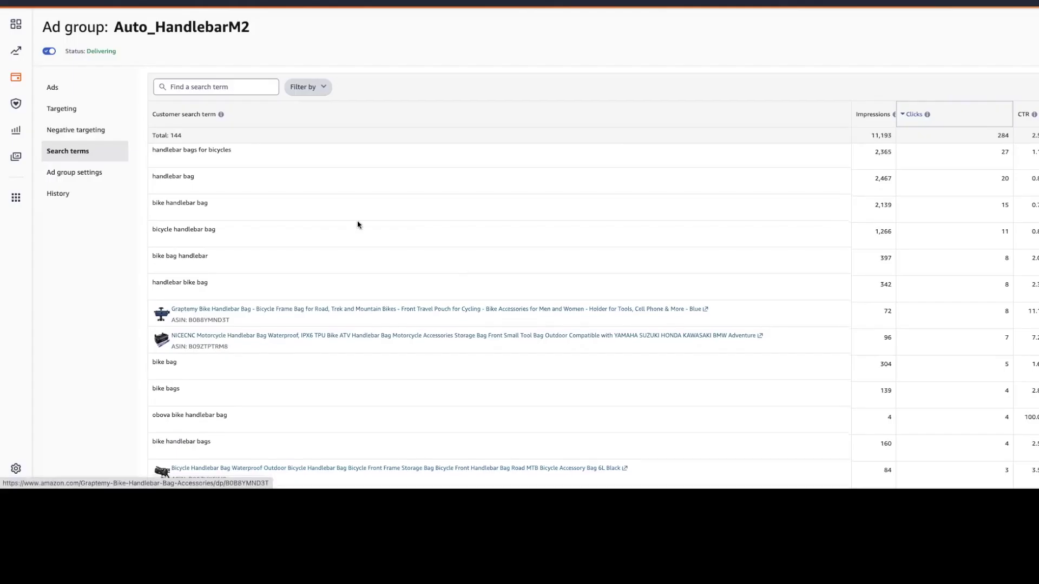
scroll(357, 225, down, 2)
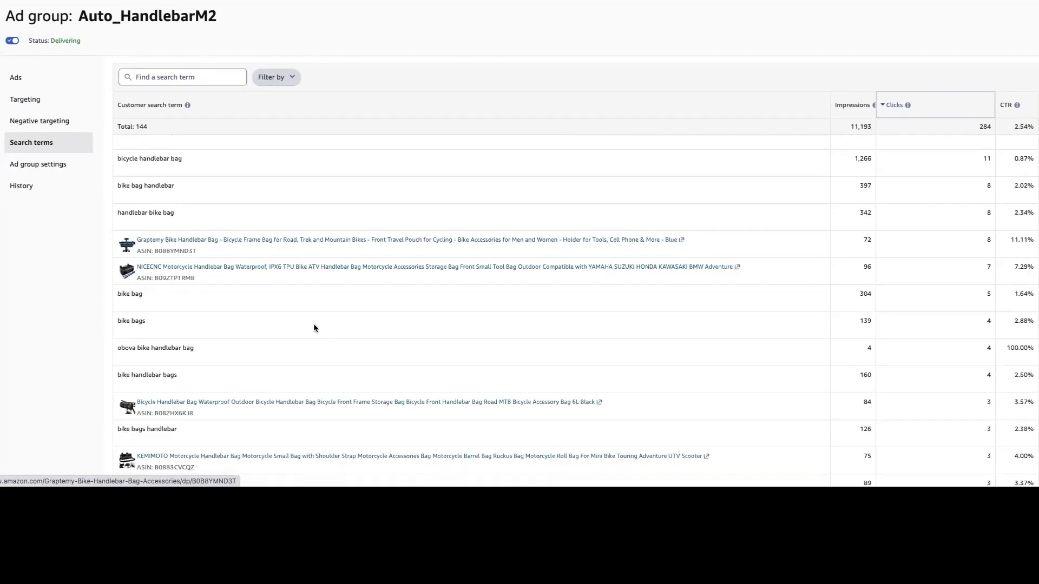
scroll(898, 221, up, 2)
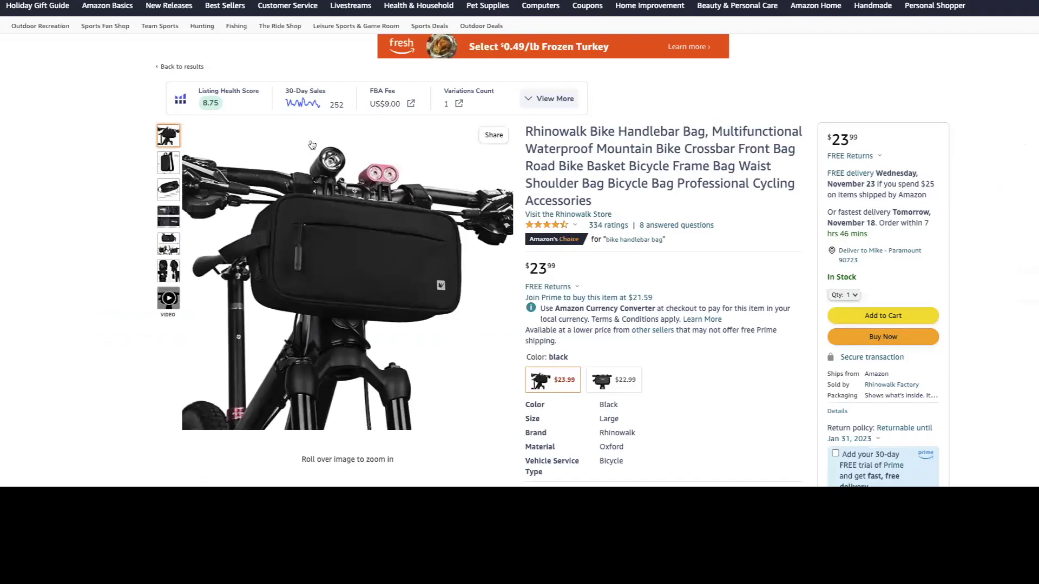
mouse_move(432, 269)
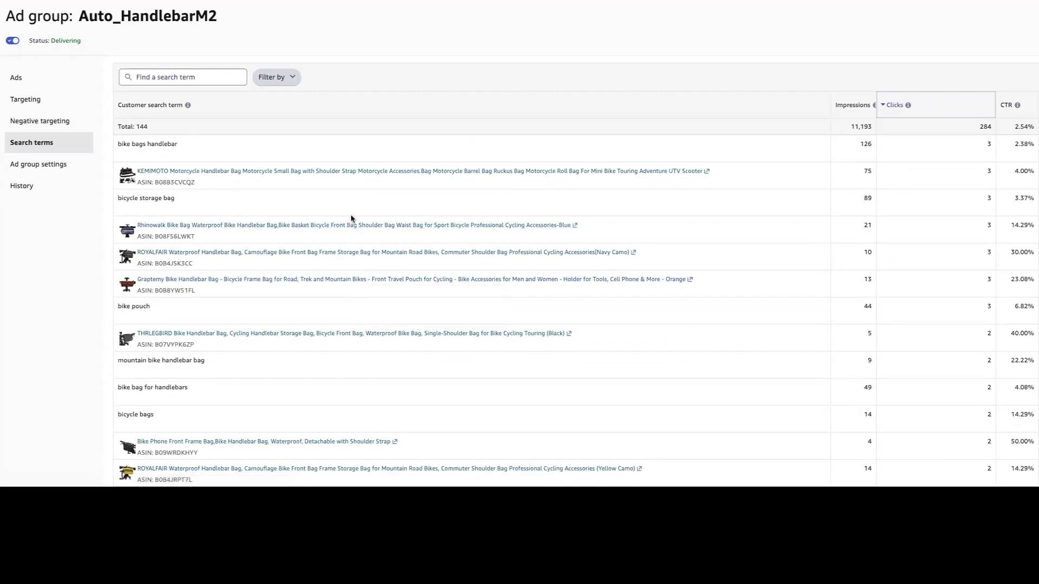
Step: Find the Bike Triangle Frame Bag among the search terms, open its product page and highlight its ASIN
scroll(407, 313, down, 10)
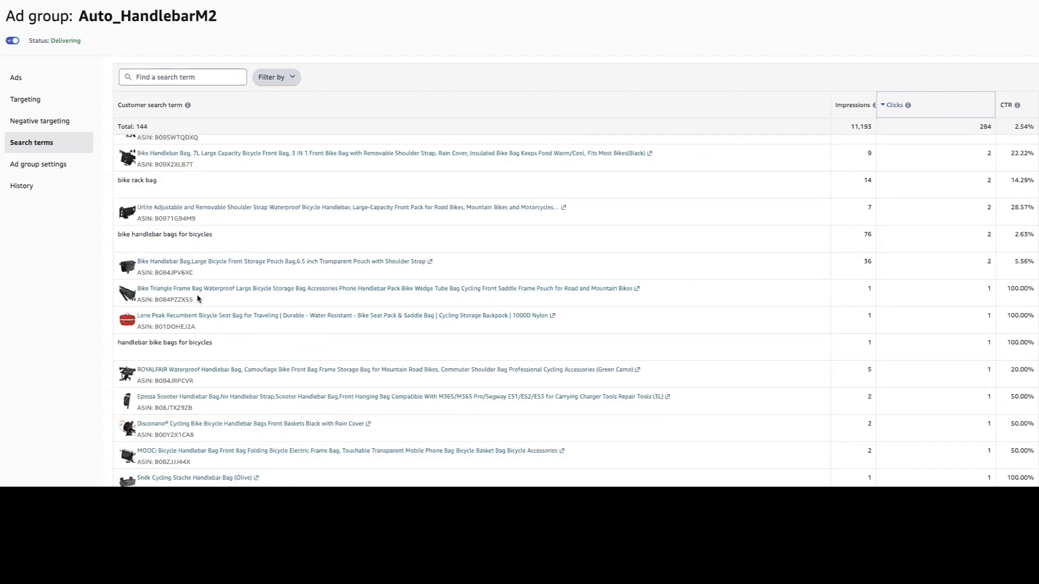
click(230, 293)
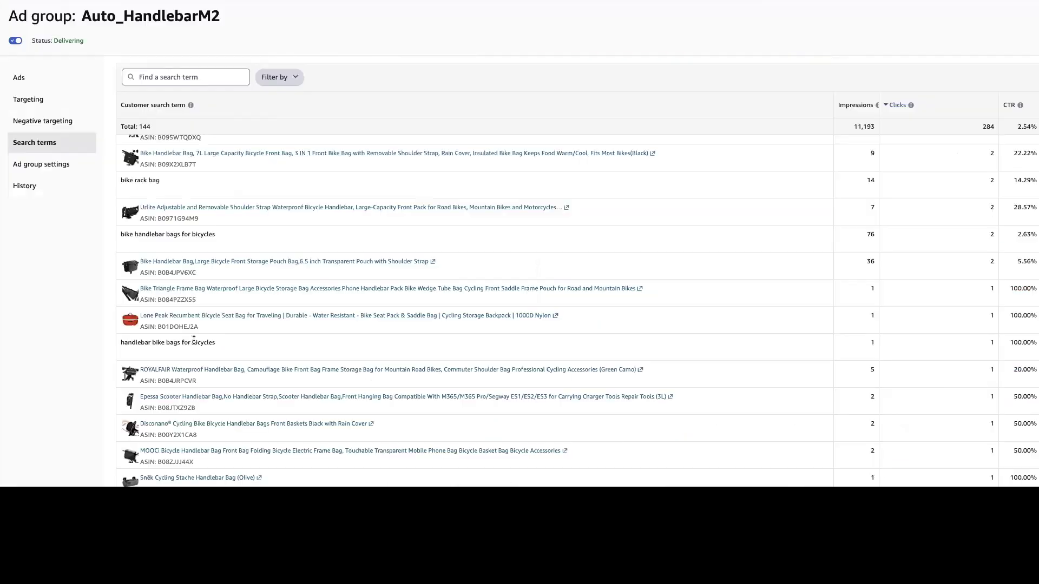
double_click(195, 300)
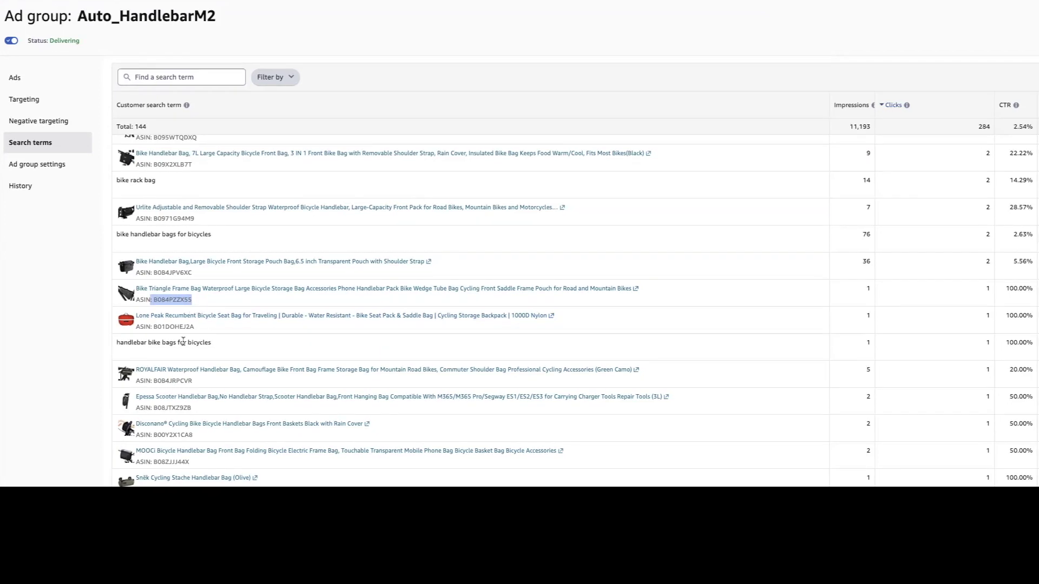
Step: Look through the low-click search terms for irrelevant ones and highlight "dirt bike bar bag"
scroll(323, 299, down, 3)
scroll(324, 285, down, 5)
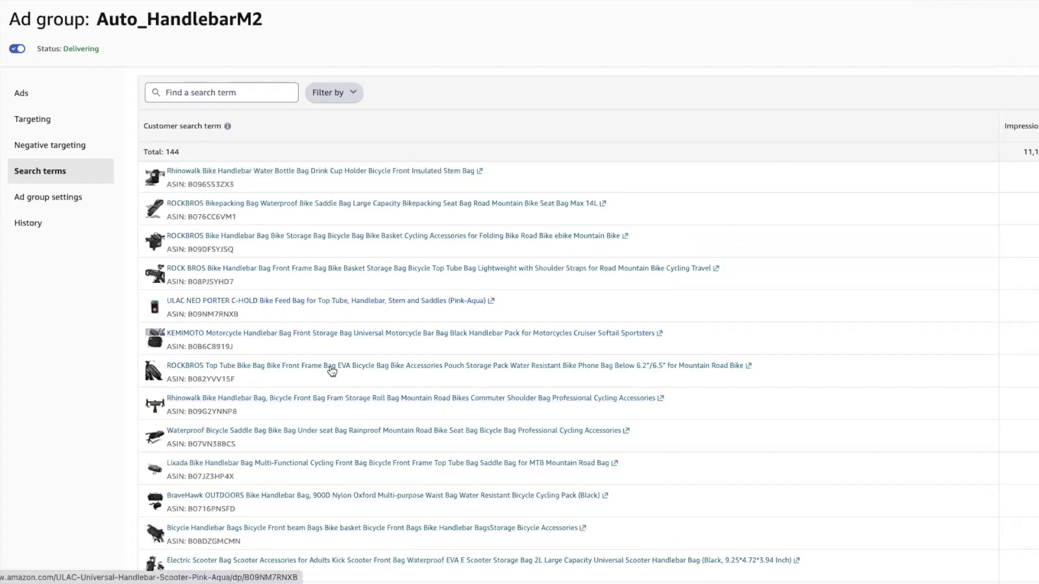
scroll(477, 456, down, 15)
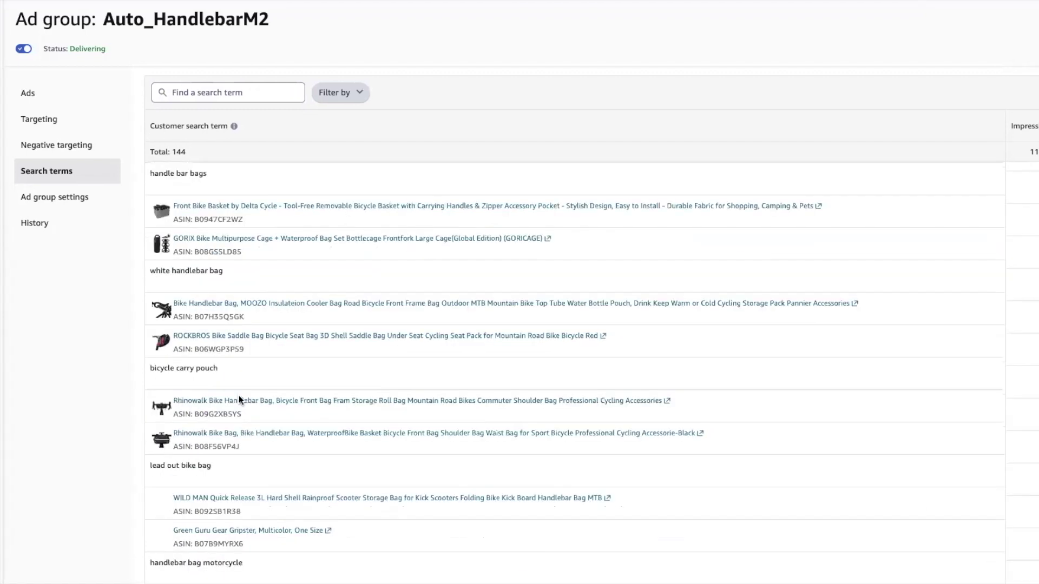
drag(143, 453, 210, 459)
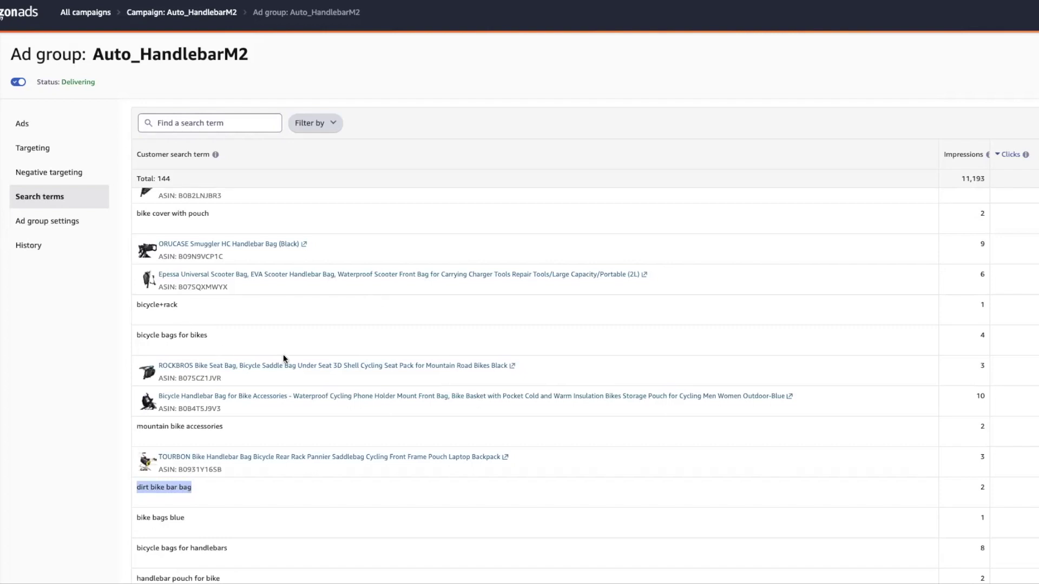
Step: Open the product page of the ULAC NEO PORTER C-HOLD Bike Feed Bag from the search terms and view its handlebar photo
scroll(284, 355, up, 5)
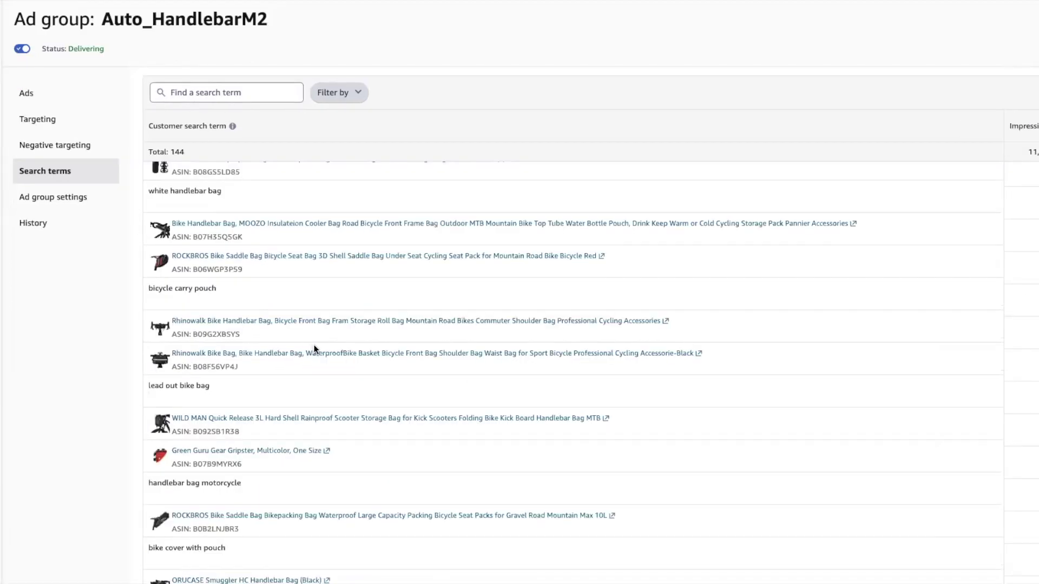
scroll(314, 346, up, 3)
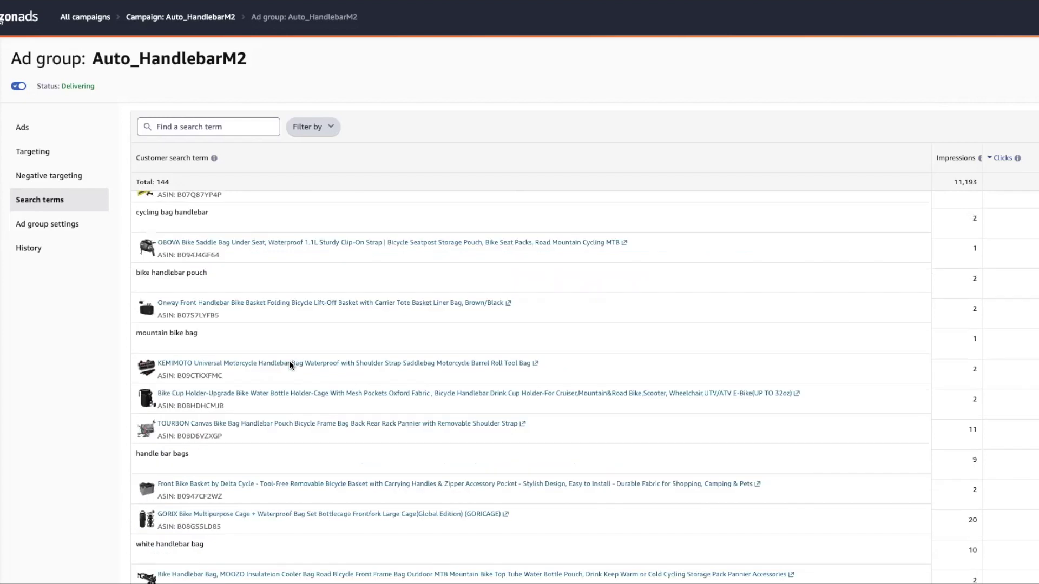
scroll(290, 361, up, 2)
scroll(290, 361, up, 5)
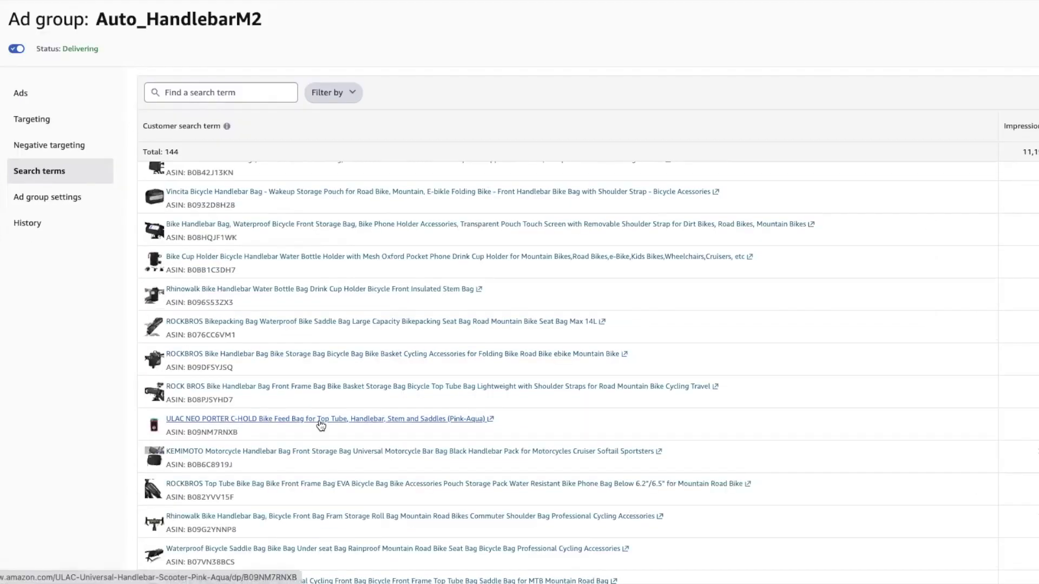
click(319, 422)
mouse_move(84, 284)
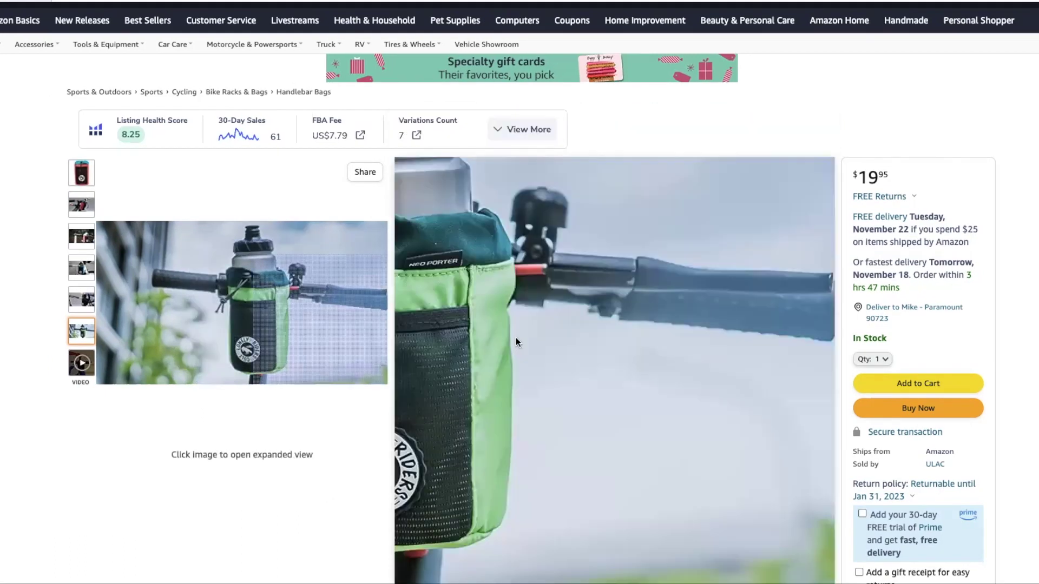
Step: Highlight "Bike Feed Bag" and "Handlebar" in the ULAC listing's title, and bring up the red ROCKBROS saddle bag listing for comparison
drag(599, 167, 573, 172)
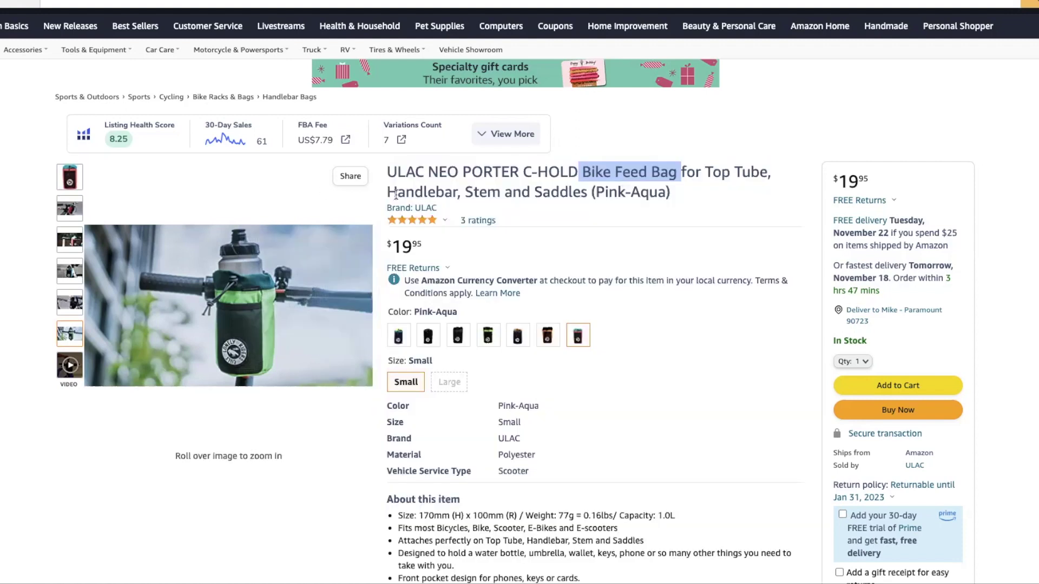
drag(388, 192, 460, 191)
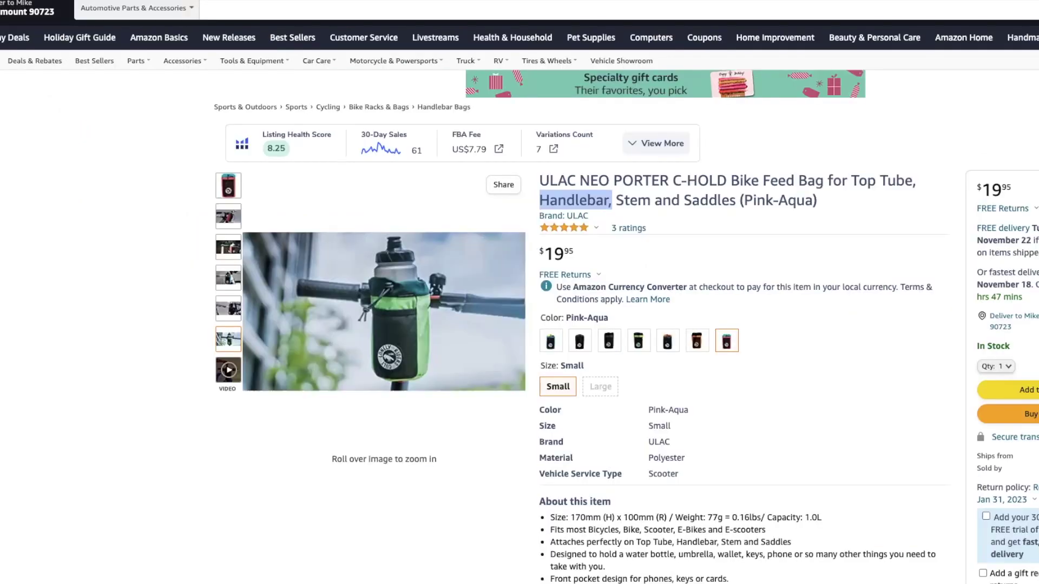
key(ctrl+Tab)
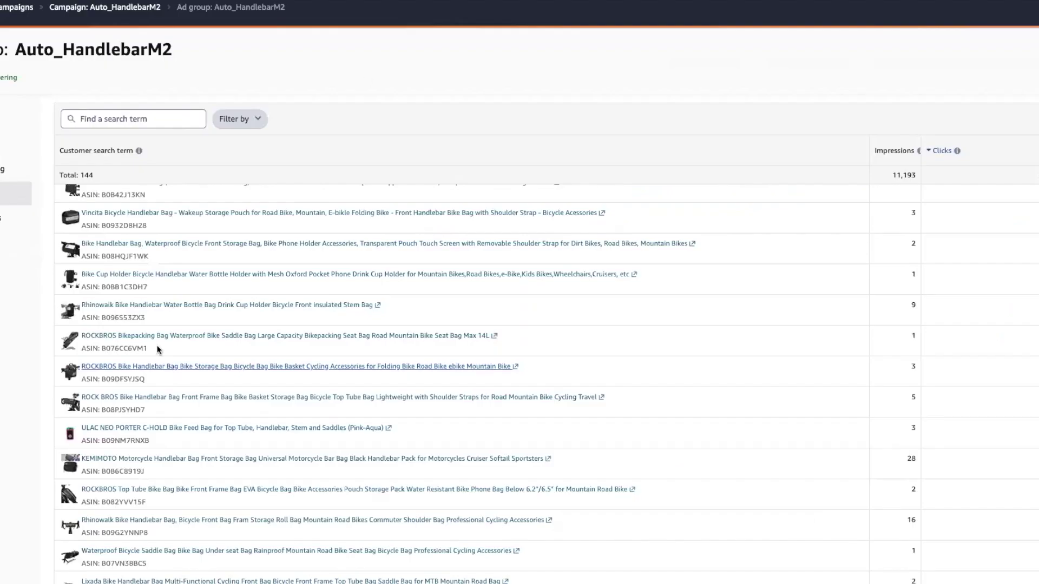
key(ctrl+Tab)
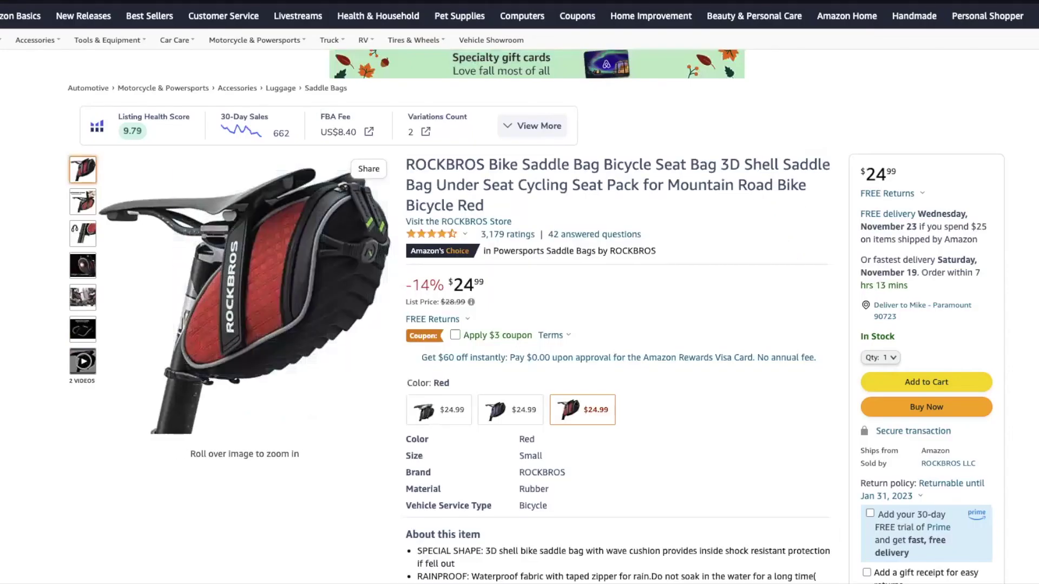
Step: Return to the ULAC feed bag listing and examine its photos, product details and the sponsored related products
key(ctrl+Tab)
scroll(657, 351, down, 20)
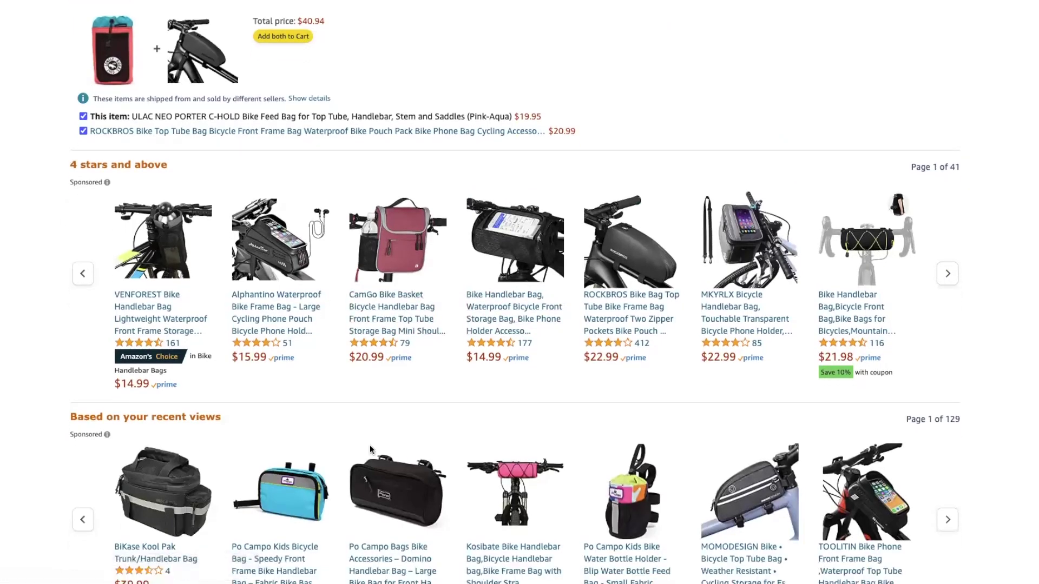
scroll(563, 426, up, 20)
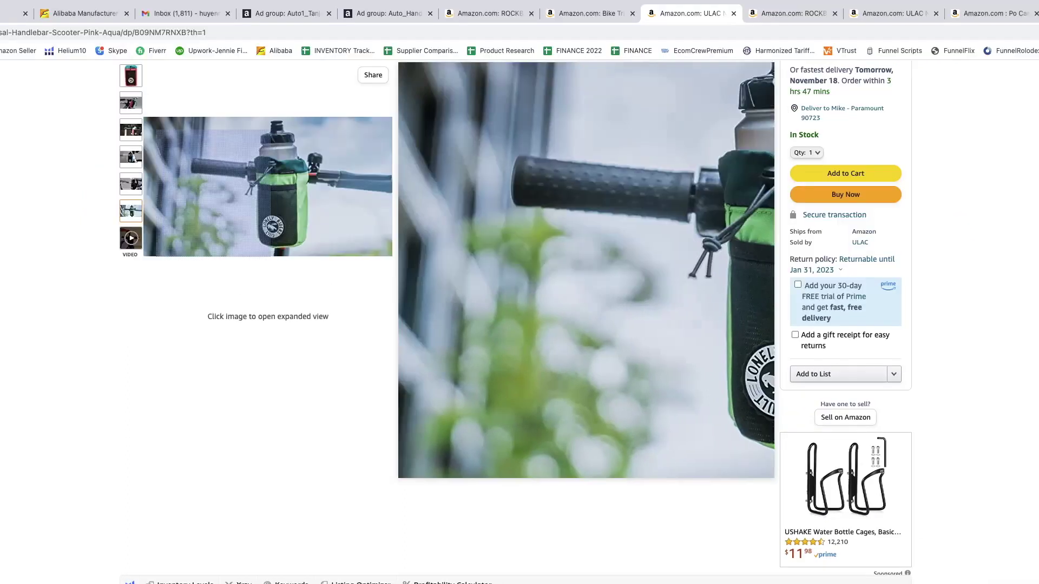
scroll(417, 263, down, 4)
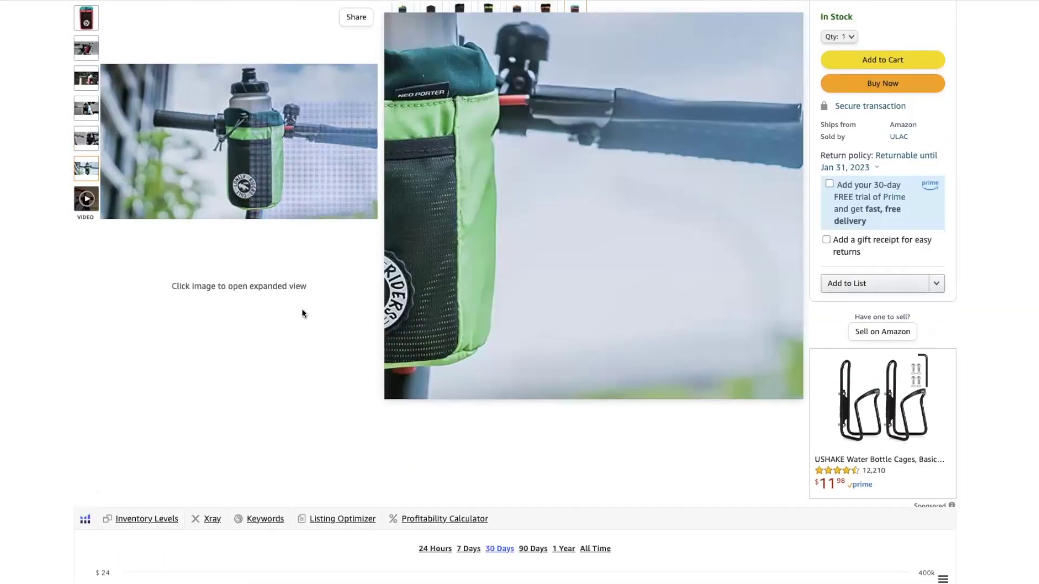
scroll(262, 372, up, 1)
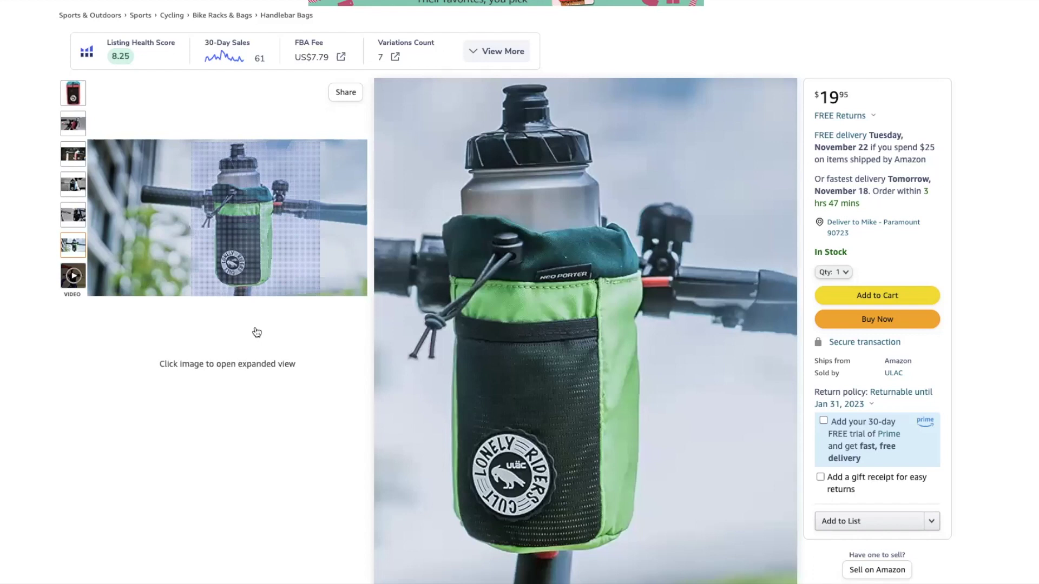
scroll(79, 406, down, 1)
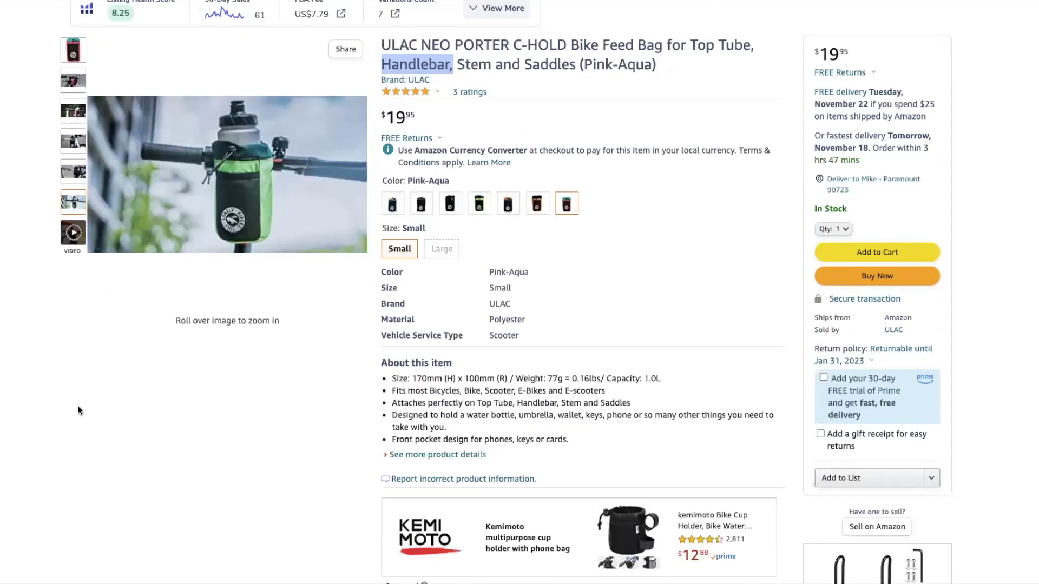
scroll(79, 405, up, 2)
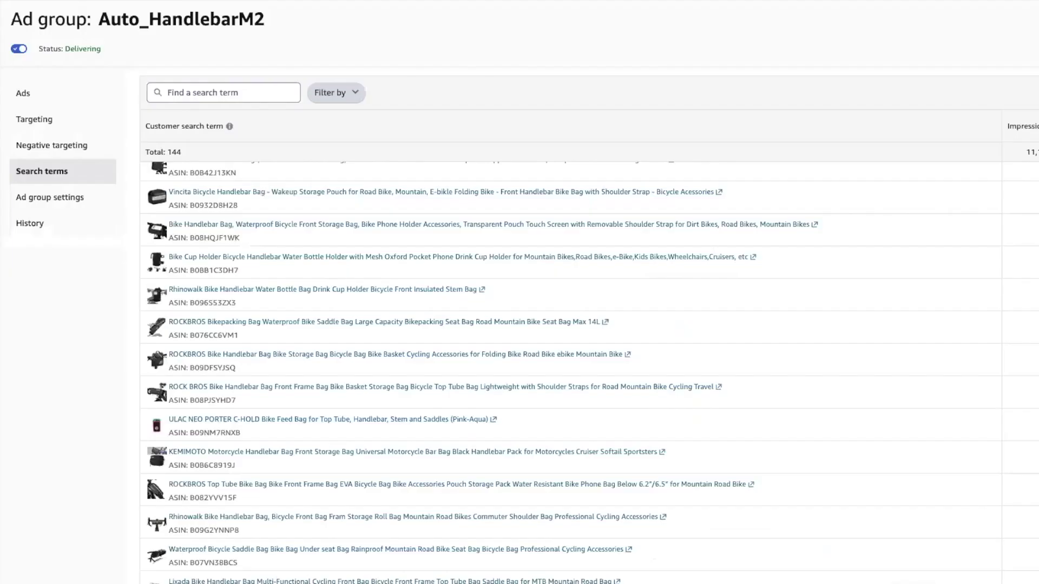
Step: Look through the rest of the click-sorted search terms and compare the Rhinowalk handlebar bag listing with the triangle frame bag listing
scroll(464, 354, down, 1)
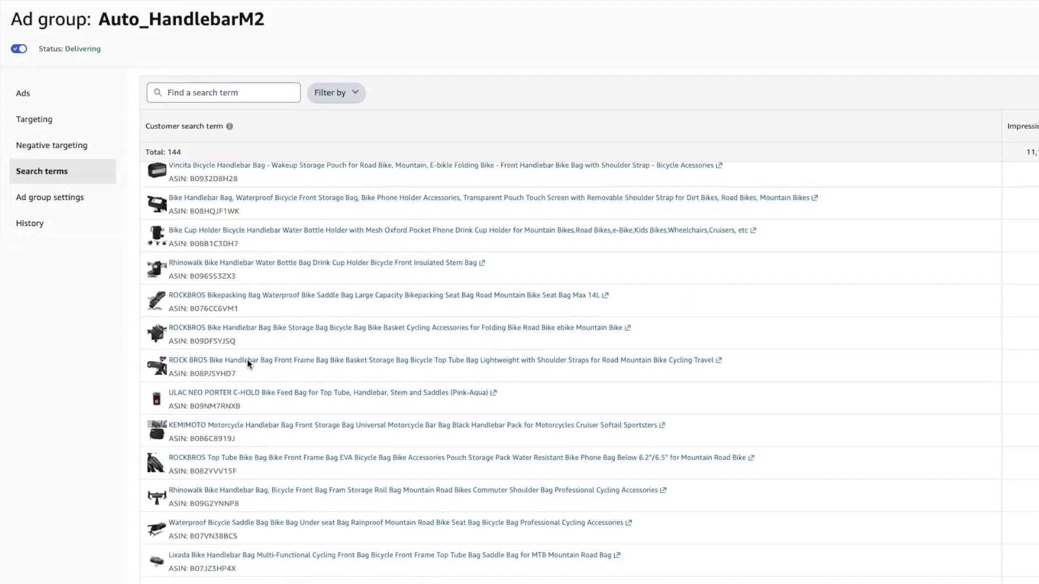
scroll(385, 414, down, 10)
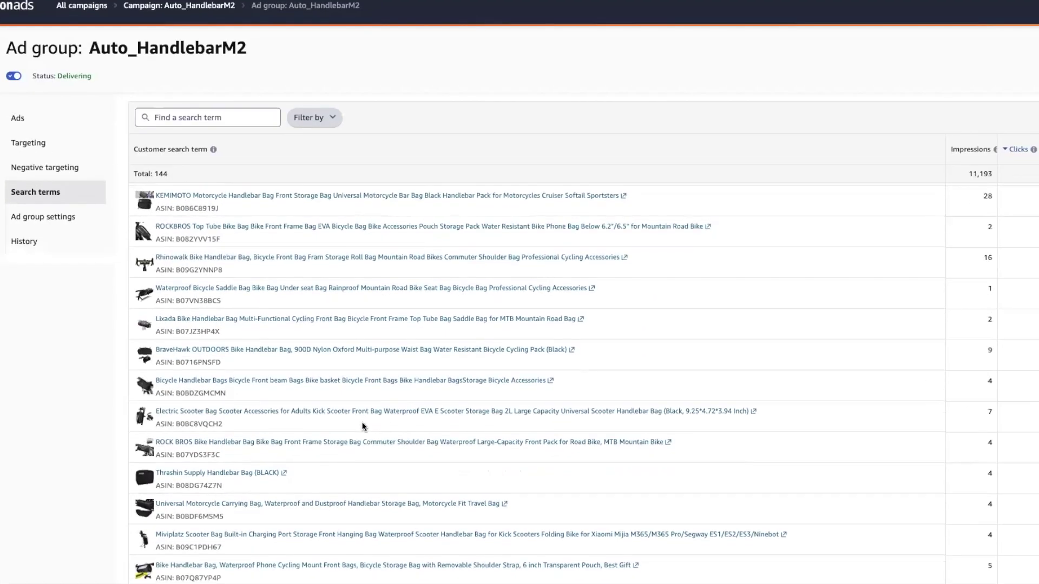
scroll(367, 453, down, 9)
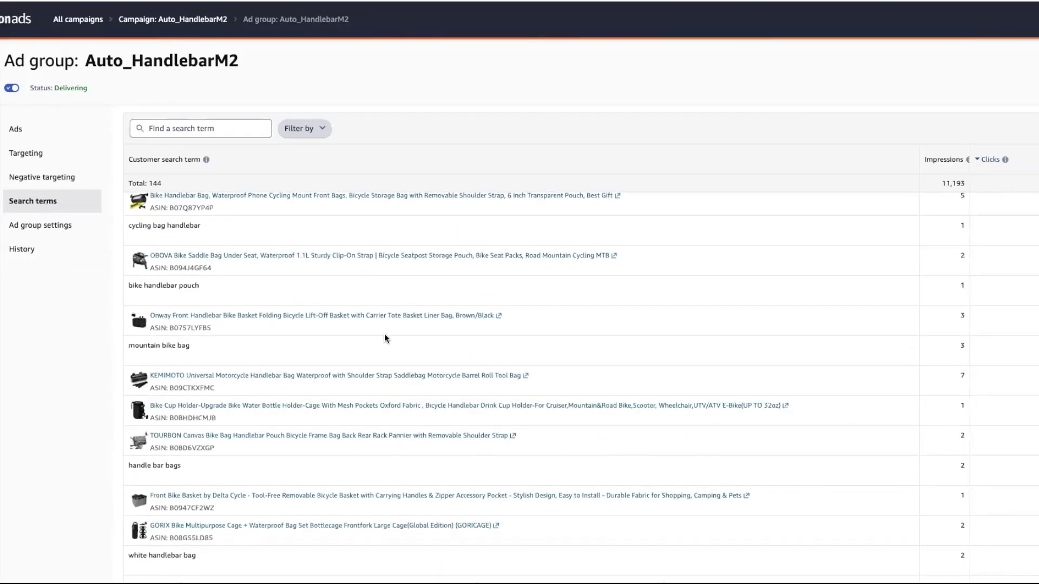
scroll(408, 326, down, 5)
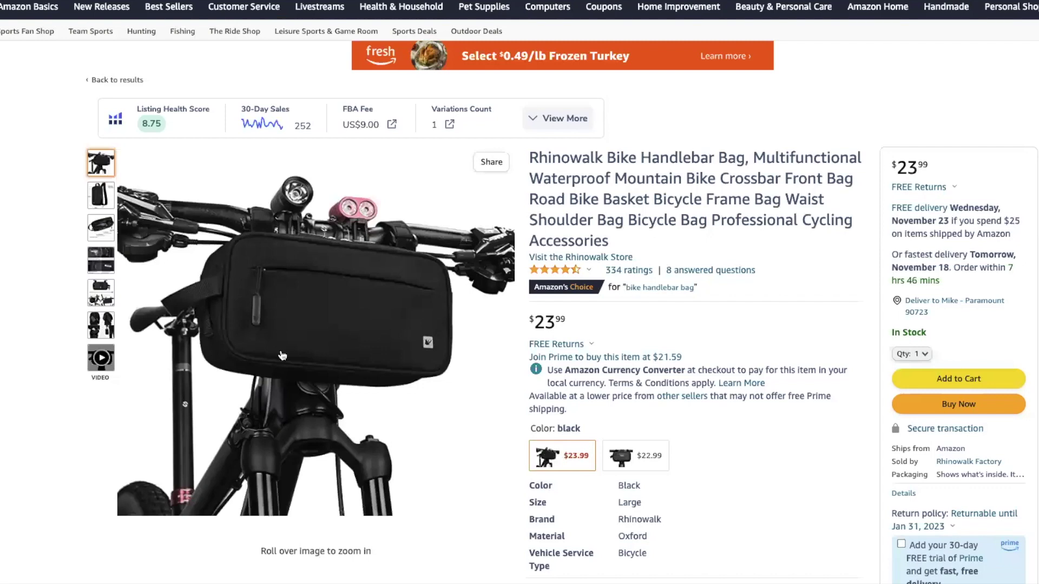
mouse_move(320, 351)
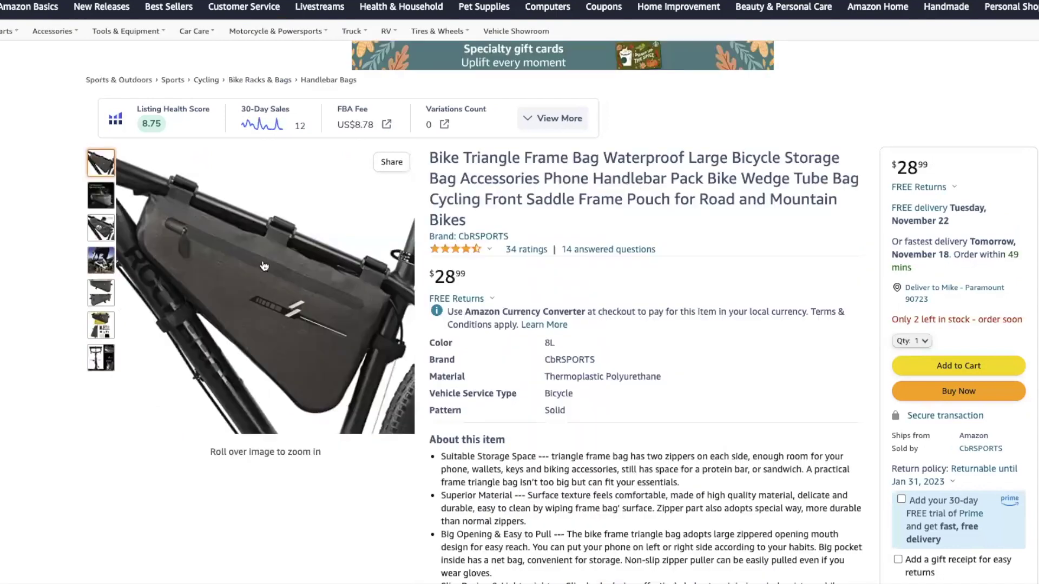
Step: Look through more of the ad group's search terms and highlight the term "bicycle bag storage"
mouse_move(227, 263)
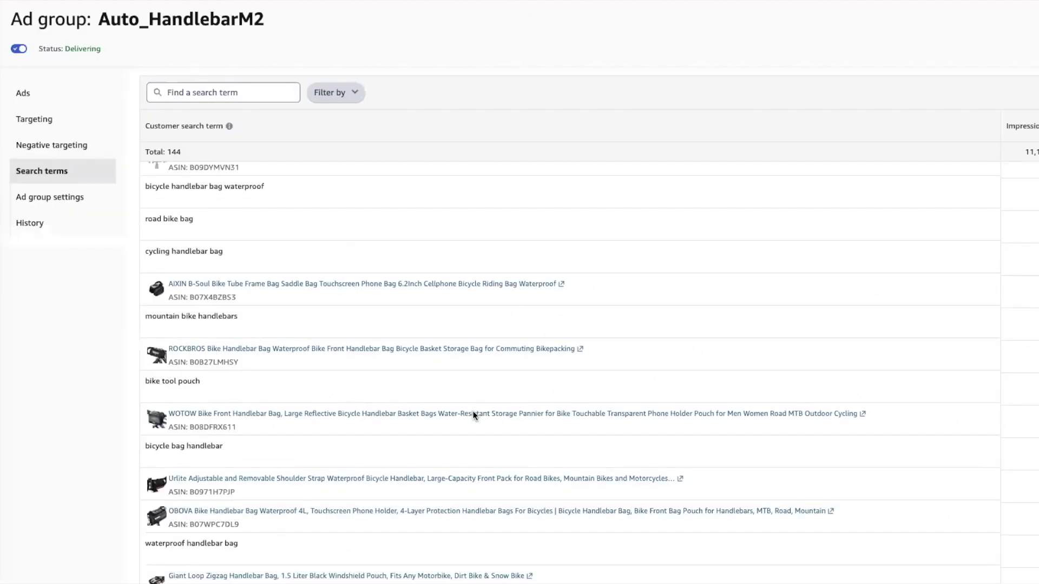
scroll(472, 411, down, 2)
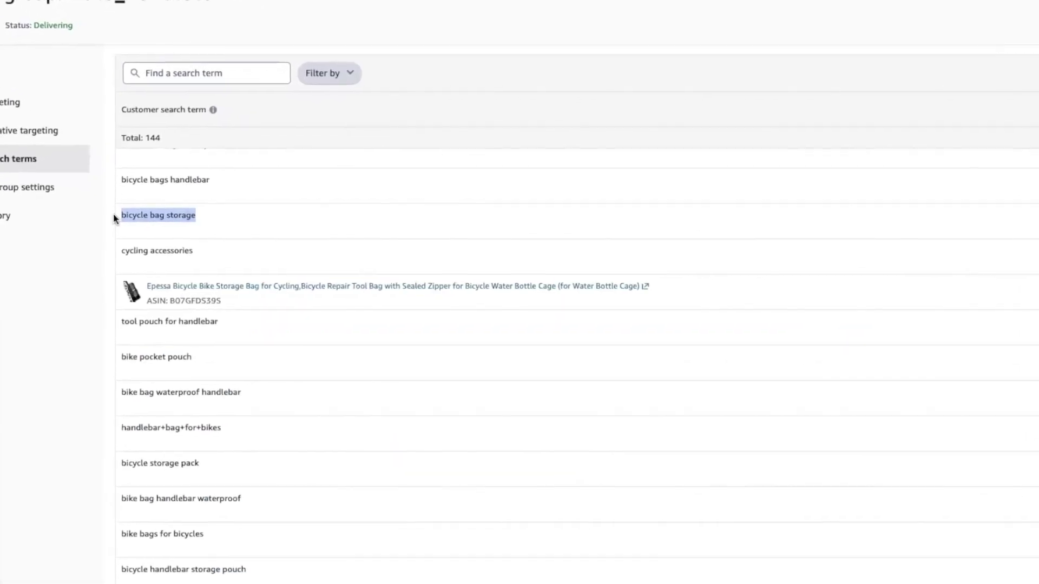
click(98, 216)
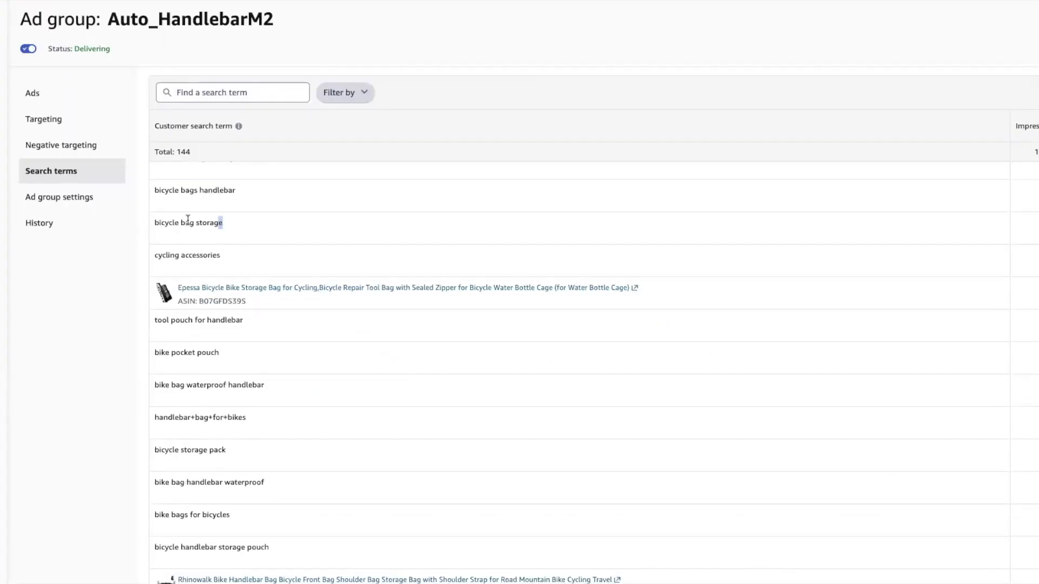
drag(188, 218, 151, 224)
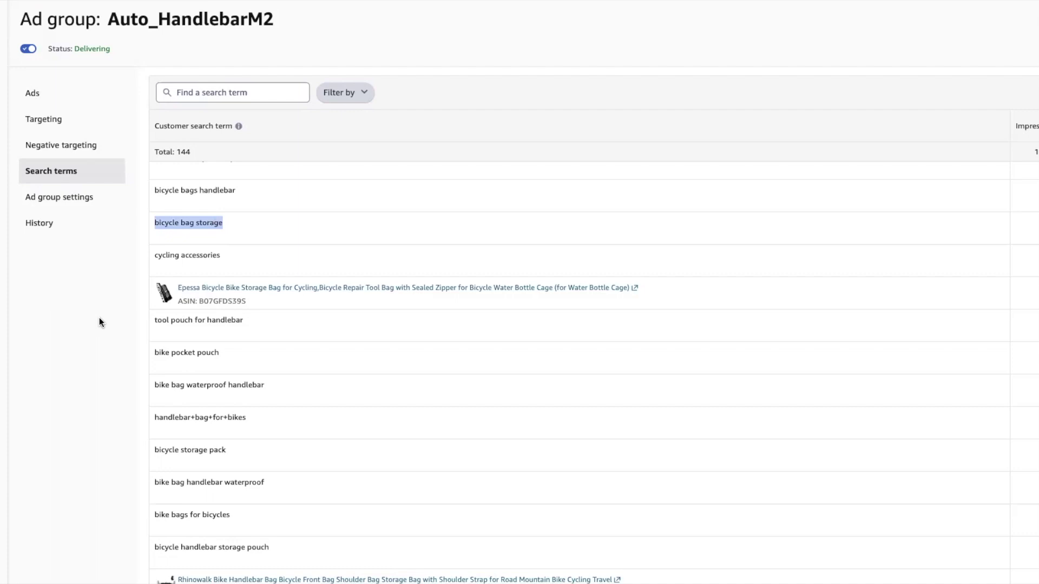
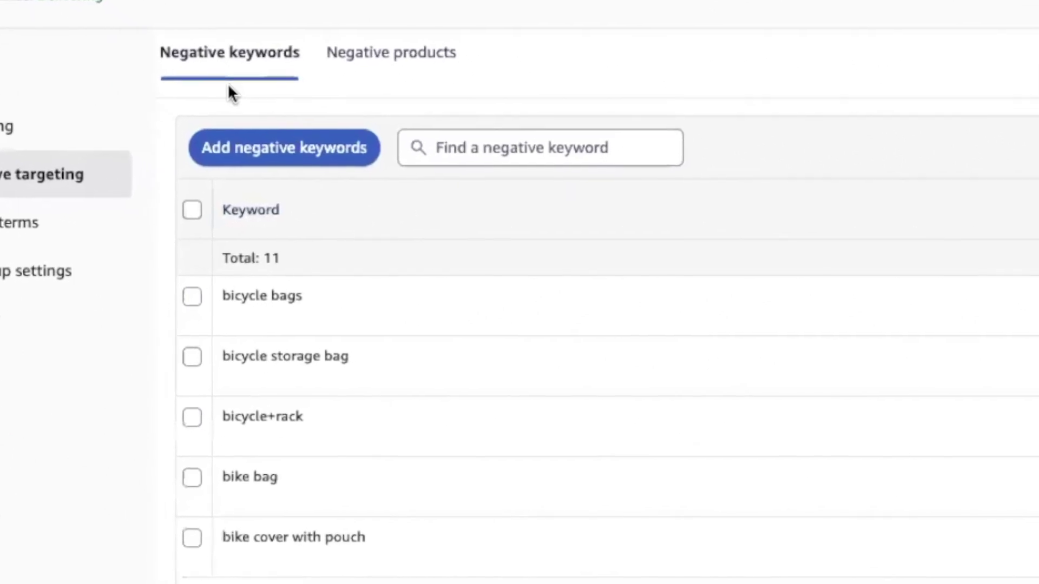
Step: View the list-entry and file-upload options for adding negative product targets, and close the dialog without adding any
click(410, 54)
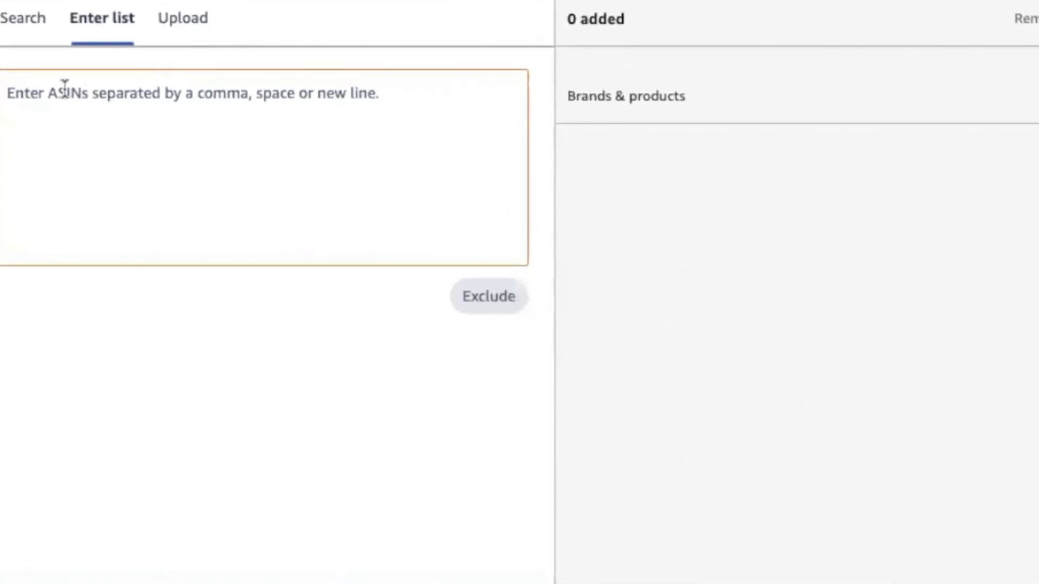
click(183, 18)
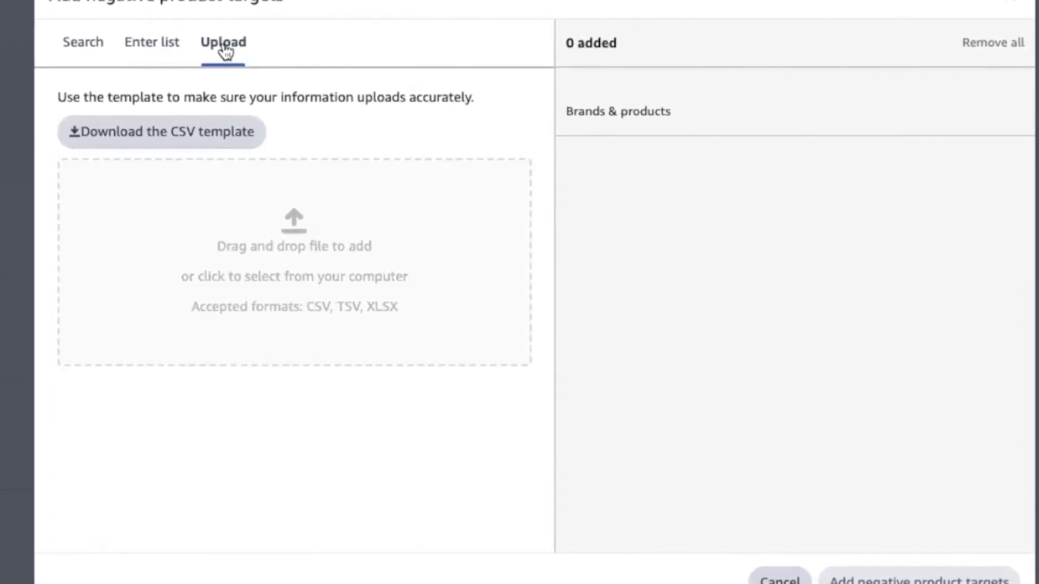
click(151, 42)
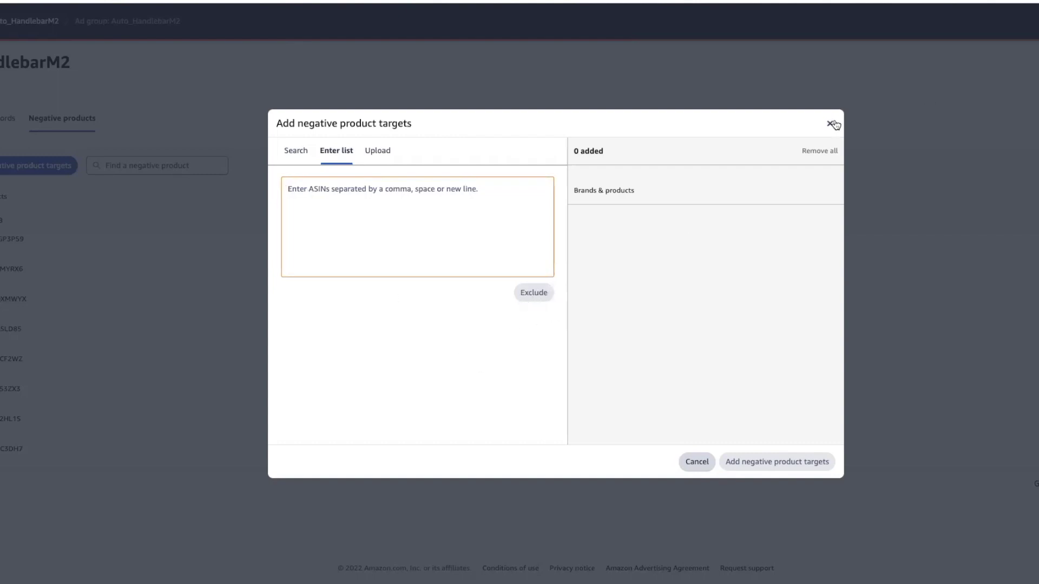
click(831, 124)
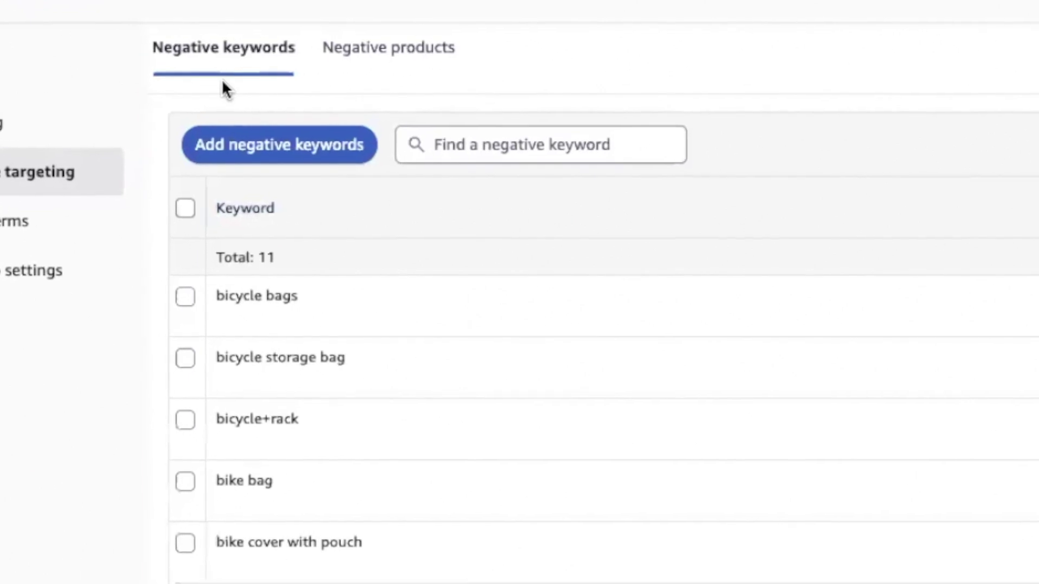
Step: Open the form for adding negative keywords with the Negative phrase match type, and look through the search terms list
click(280, 145)
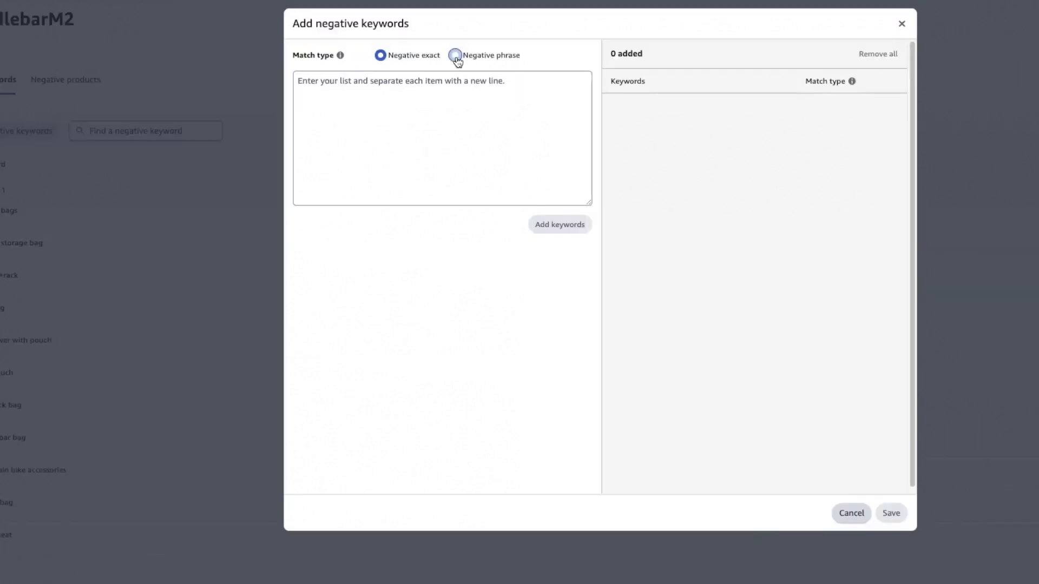
click(455, 56)
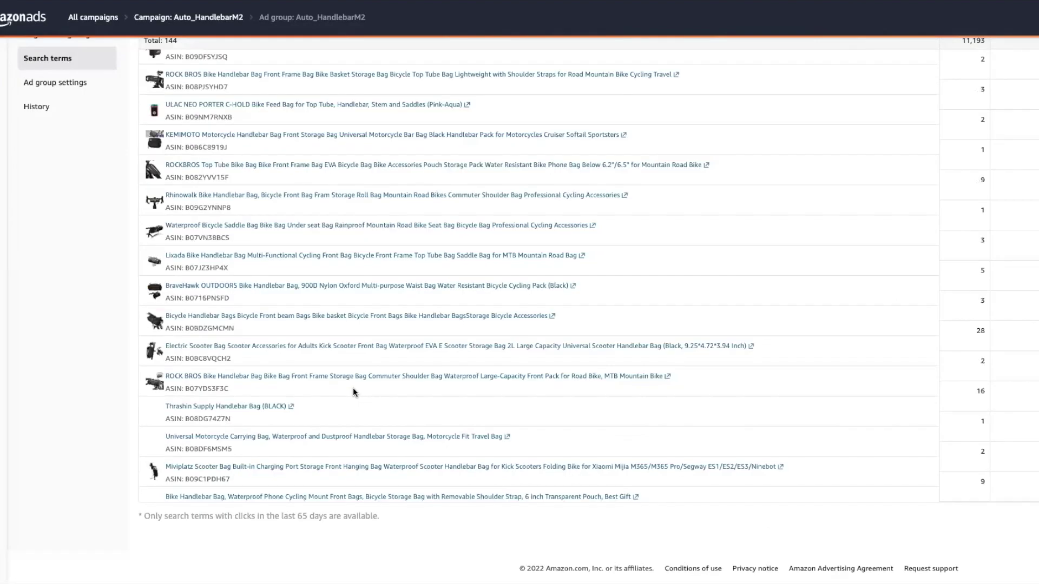
scroll(352, 388, down, 15)
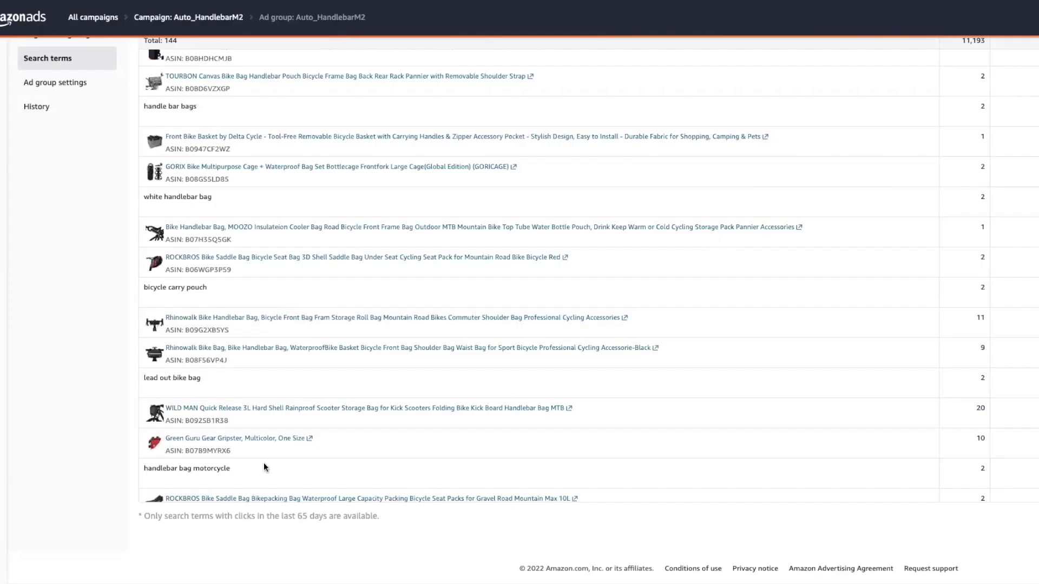
scroll(264, 462, down, 5)
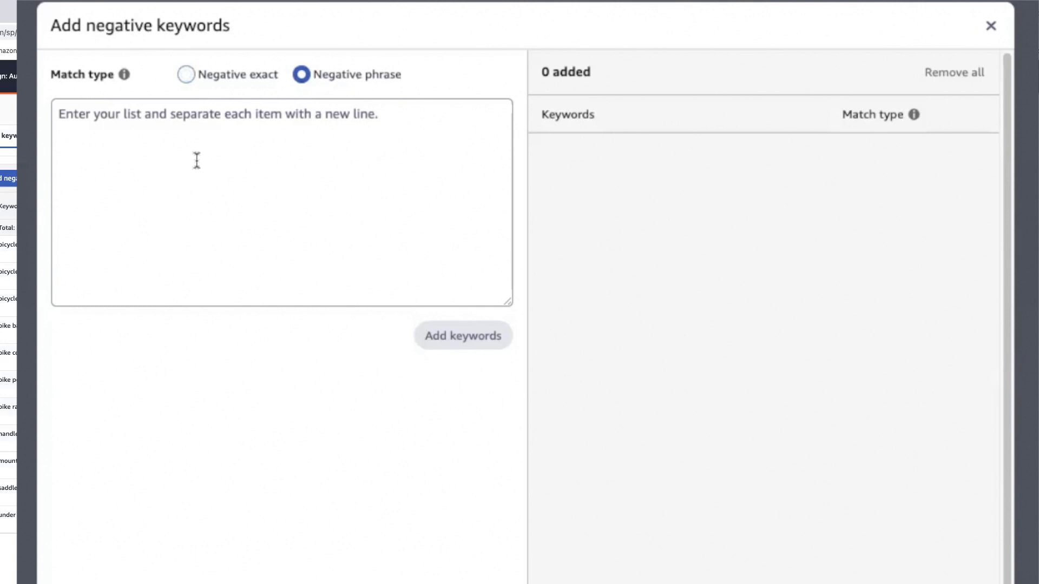
Step: Switch the match type to Negative exact, and highlight "bicycle storage bag" in the ad group's negative keyword list
click(195, 77)
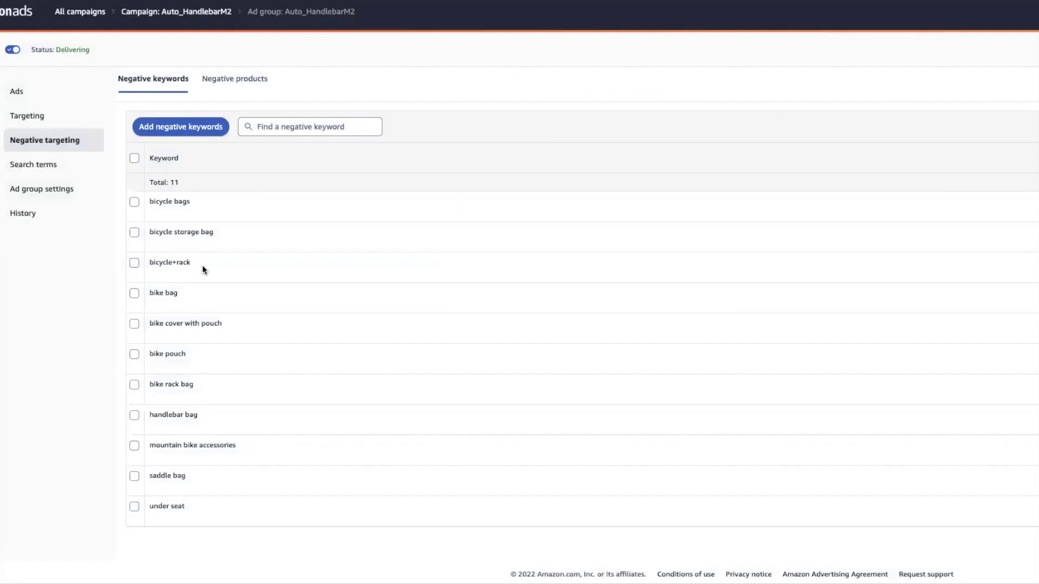
drag(204, 269, 196, 209)
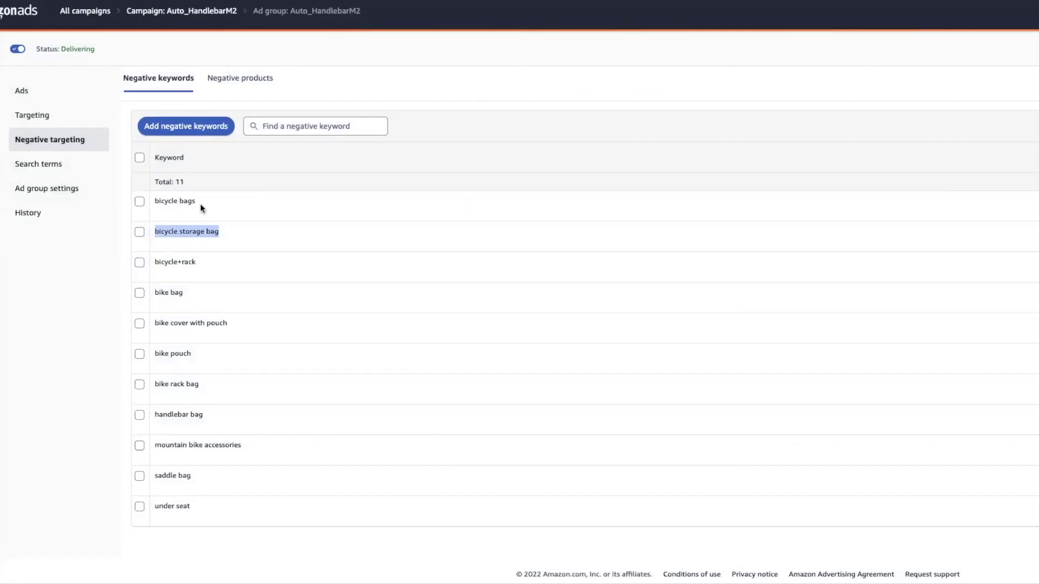
click(158, 94)
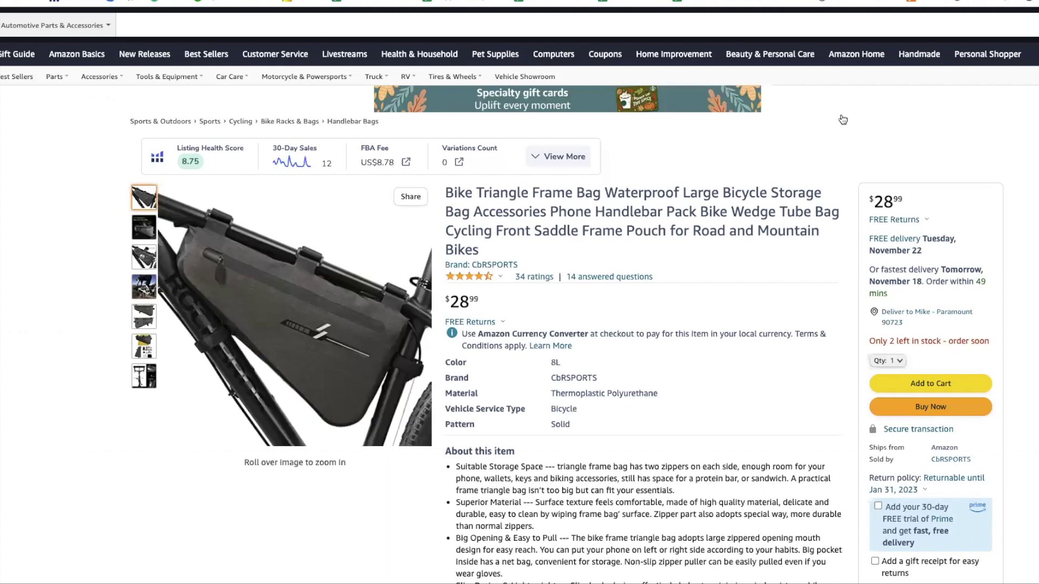
Step: Reopen the form for adding negative keywords, choose Negative phrase, and leave without saving to return to the search terms
mouse_move(295, 336)
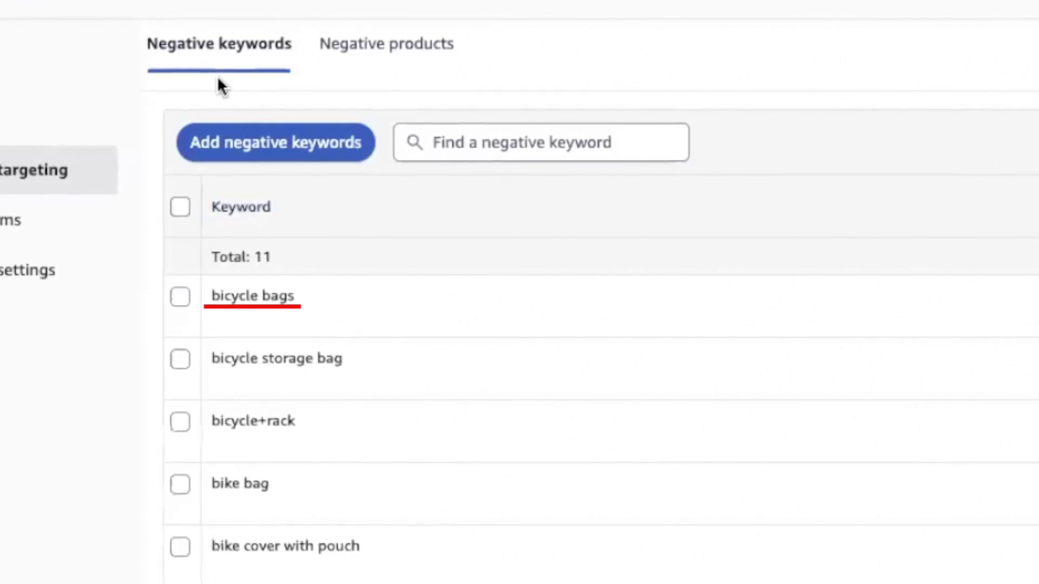
click(276, 143)
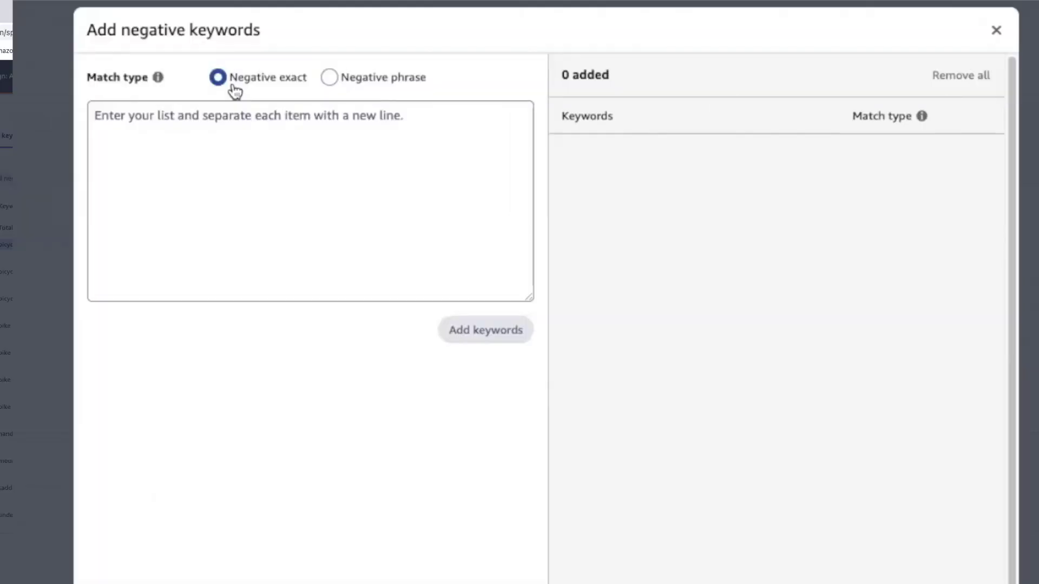
click(329, 77)
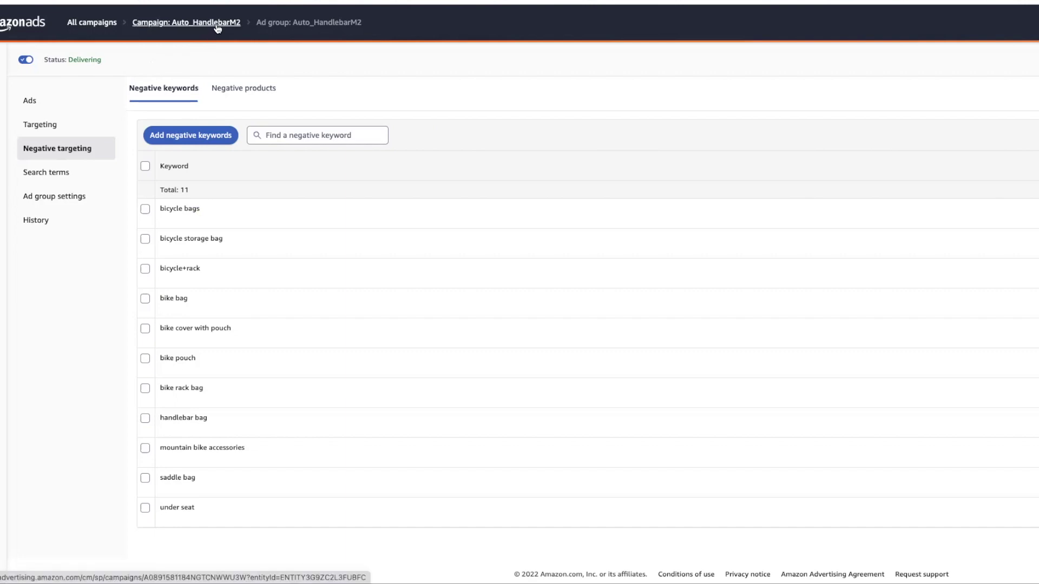
click(217, 28)
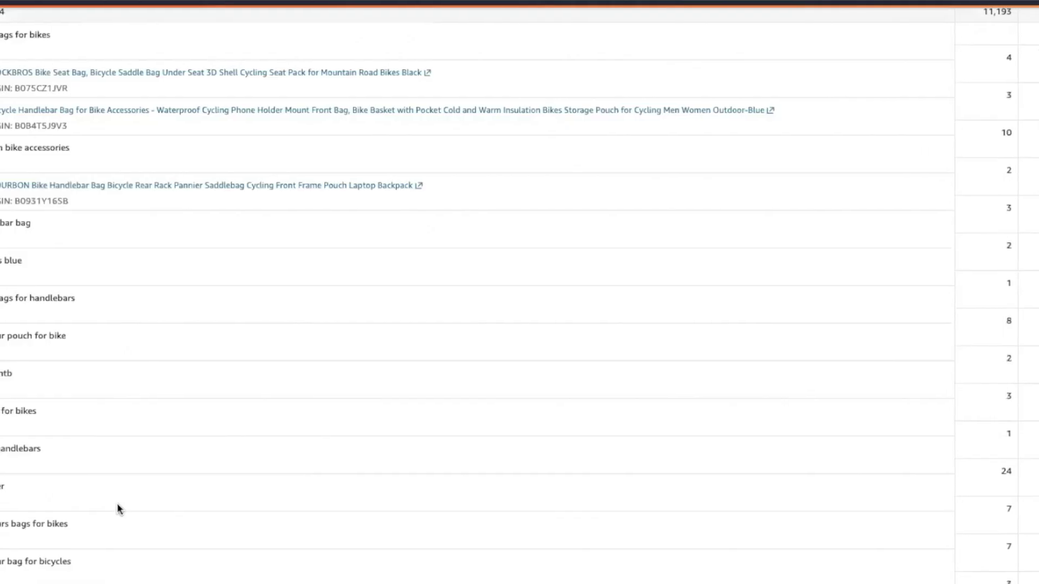